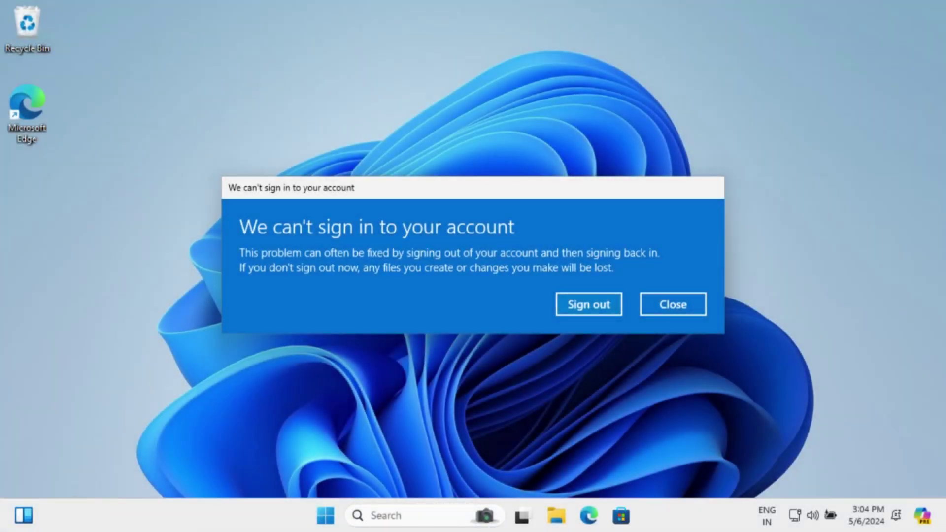
- Close the 'We can't sign in to your account' error so a plain desktop remains
{"action": "left_click", "coordinate": [584, 299]}
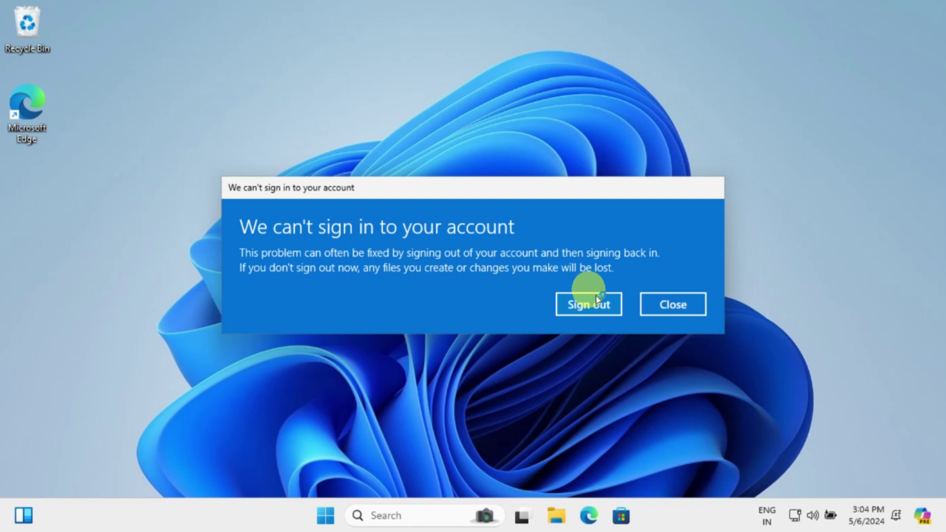
{"action": "left_click", "coordinate": [667, 307]}
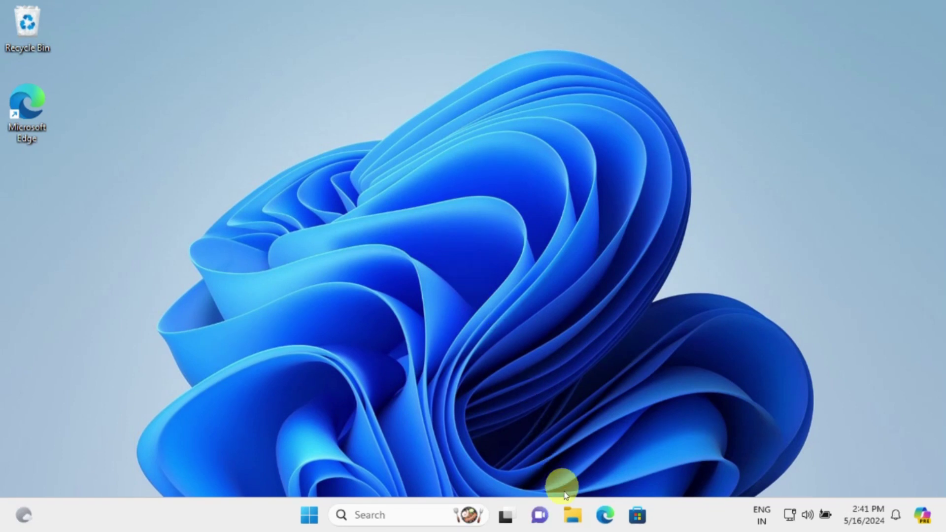
- Rename C:\Users\techbyte to techbyte.old, leaving it beside techbyte.TECHBYTES
{"action": "left_click", "coordinate": [573, 513]}
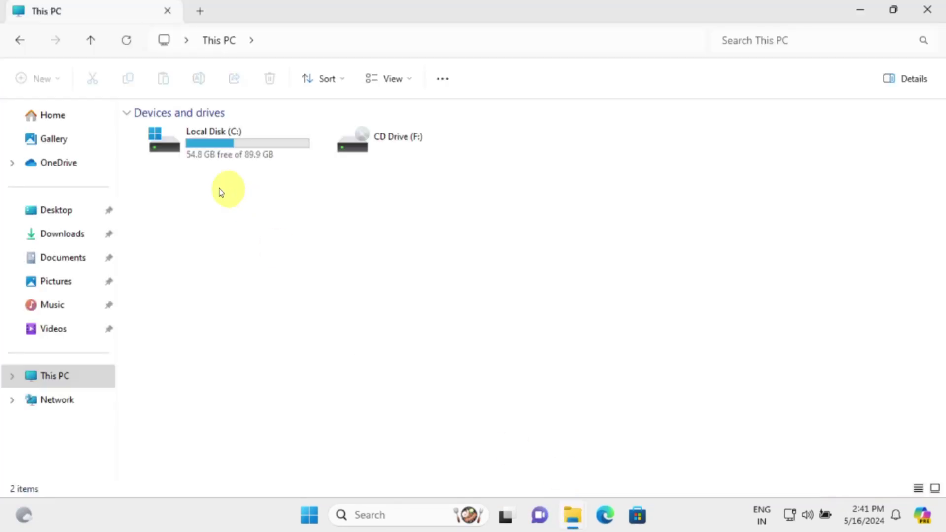
{"action": "double_click", "coordinate": [214, 147]}
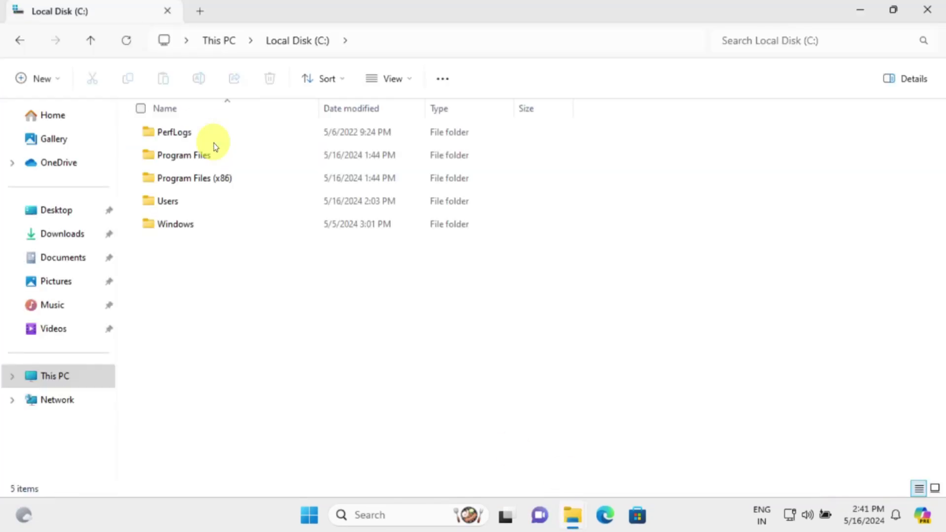
{"action": "double_click", "coordinate": [188, 203]}
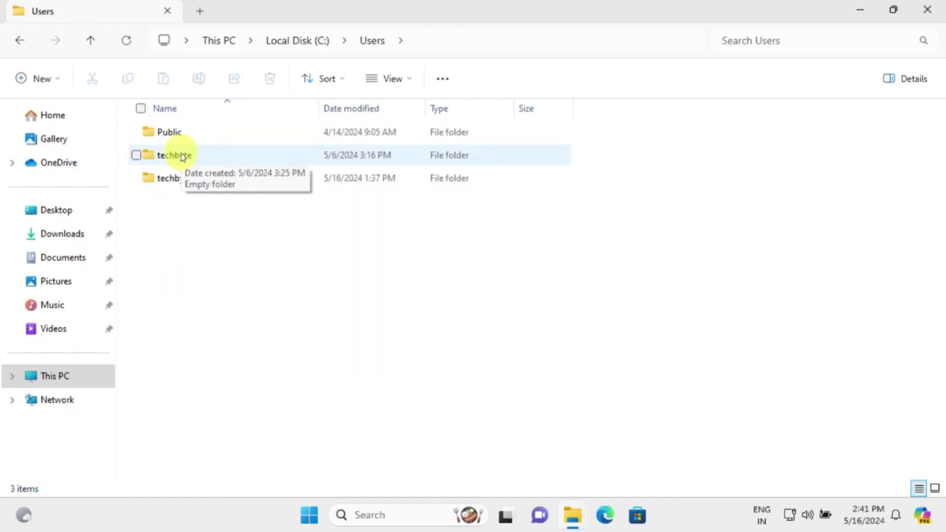
{"action": "right_click", "coordinate": [183, 157]}
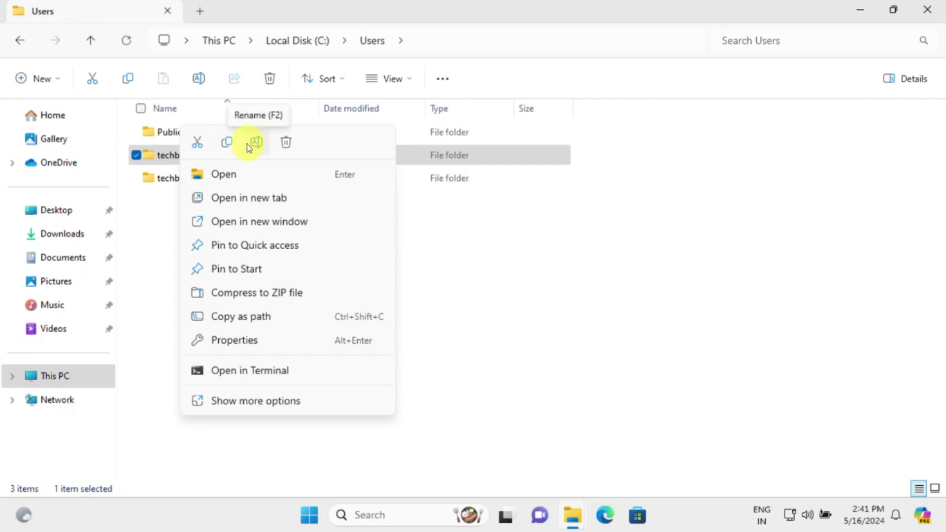
{"action": "left_click", "coordinate": [255, 143]}
{"action": "left_click", "coordinate": [204, 154]}
{"action": "type", "text": ".cld"}
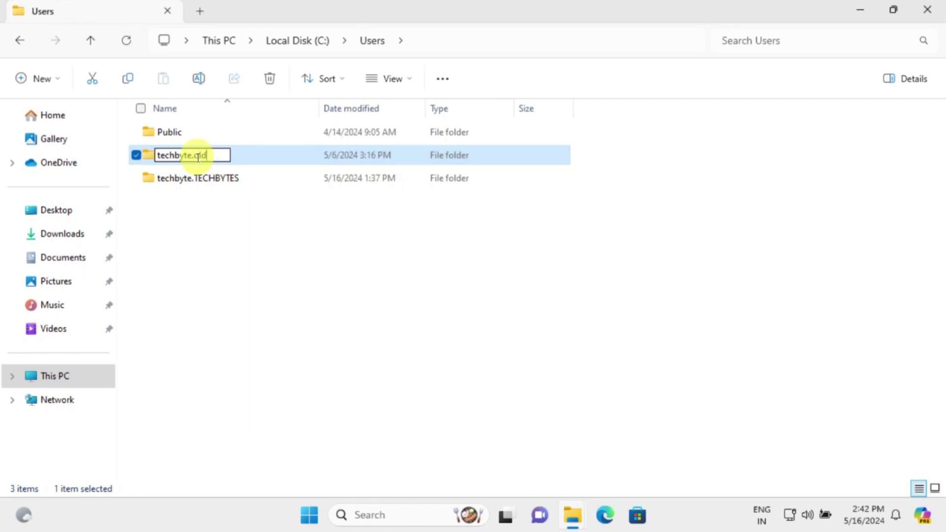
{"action": "left_click", "coordinate": [238, 216]}
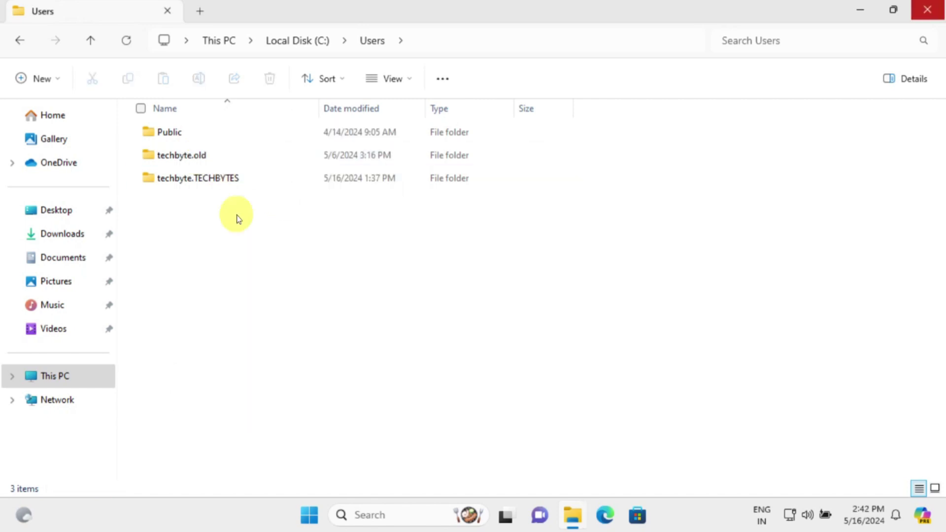
- Close File Explorer and start cmd as administrator, approving the UAC prompt
{"action": "left_click", "coordinate": [929, 13]}
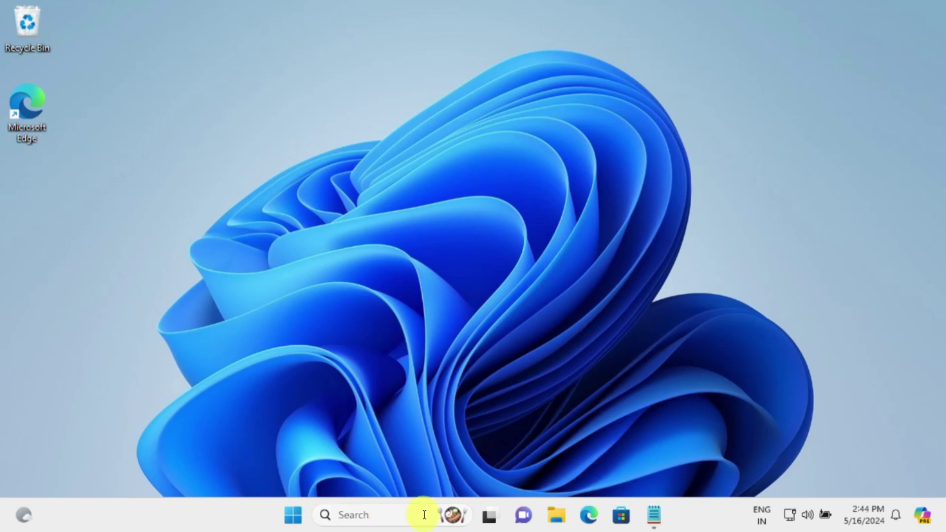
{"action": "left_click", "coordinate": [409, 518]}
{"action": "type", "text": "cmd"}
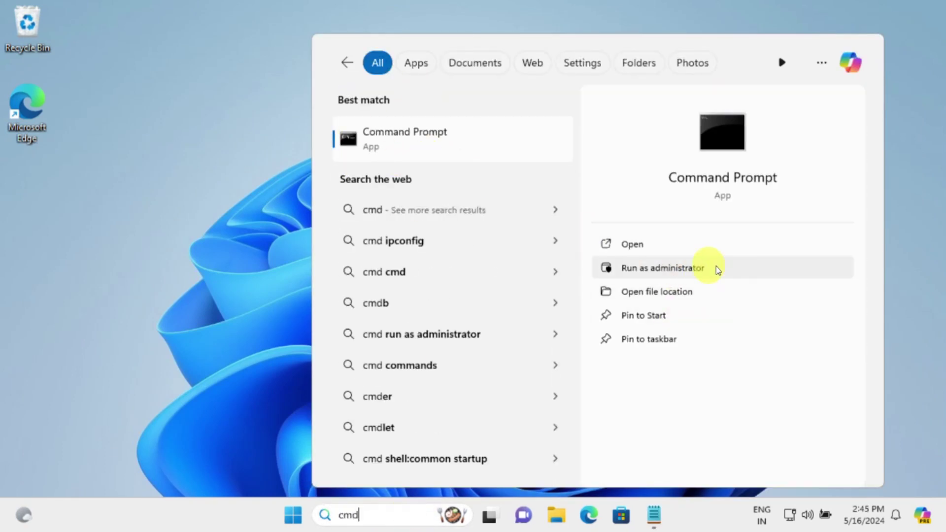
{"action": "left_click", "coordinate": [695, 269]}
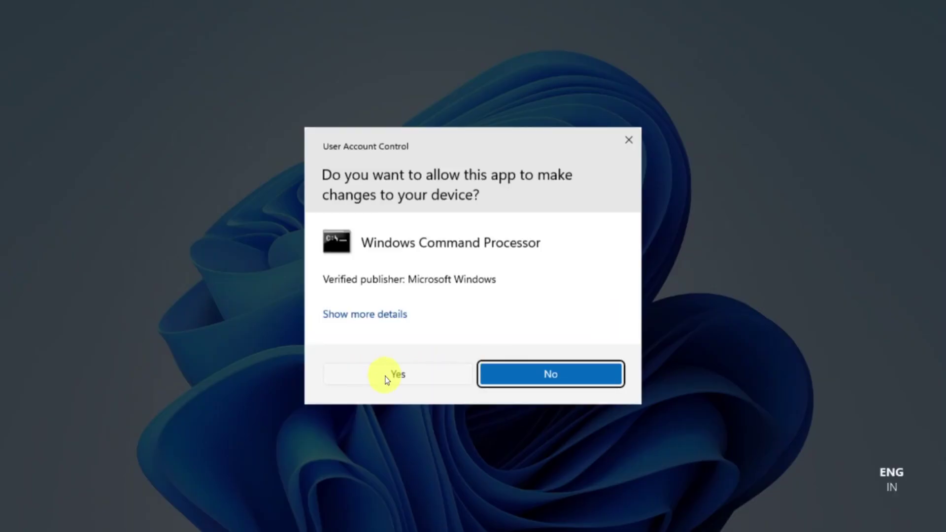
{"action": "left_click", "coordinate": [387, 377]}
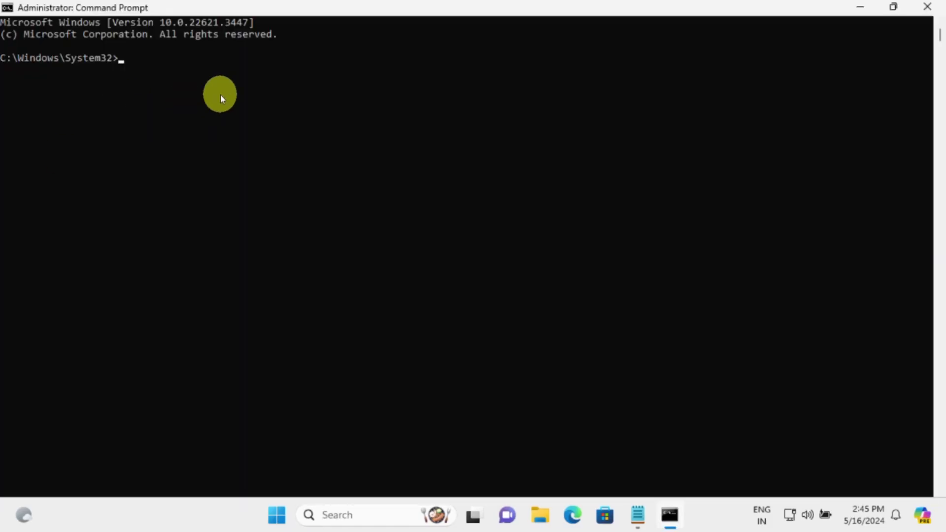
{"action": "type", "text": "net user"}
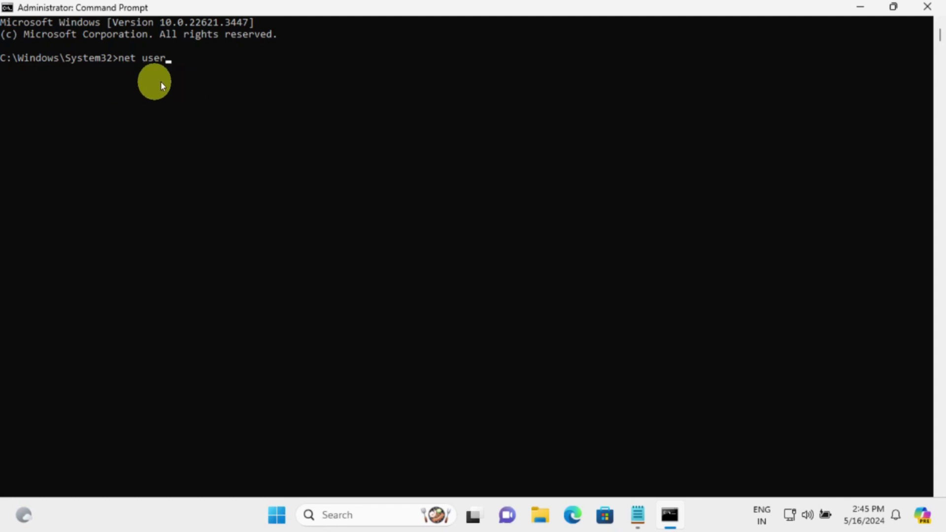
- List accounts with 'net user', then remove techbyte with 'net user techbyte /delete'
{"action": "key", "text": "Return"}
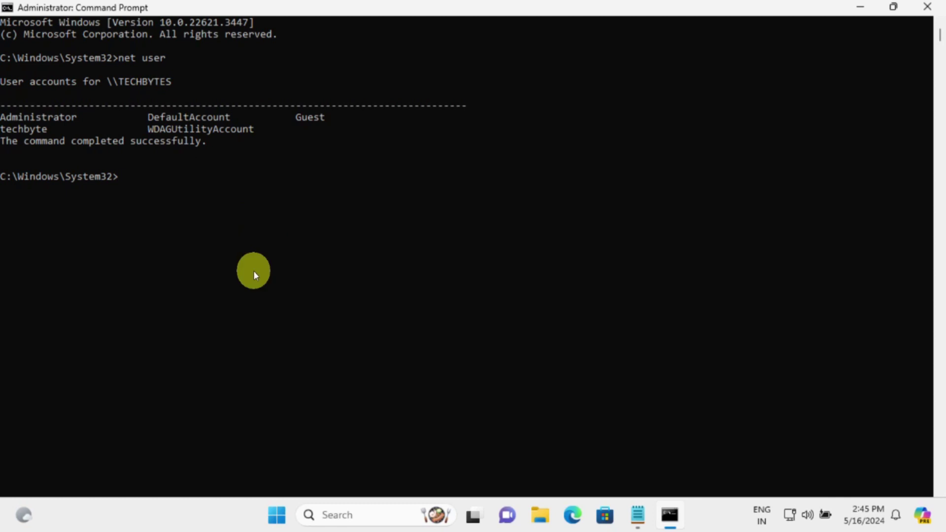
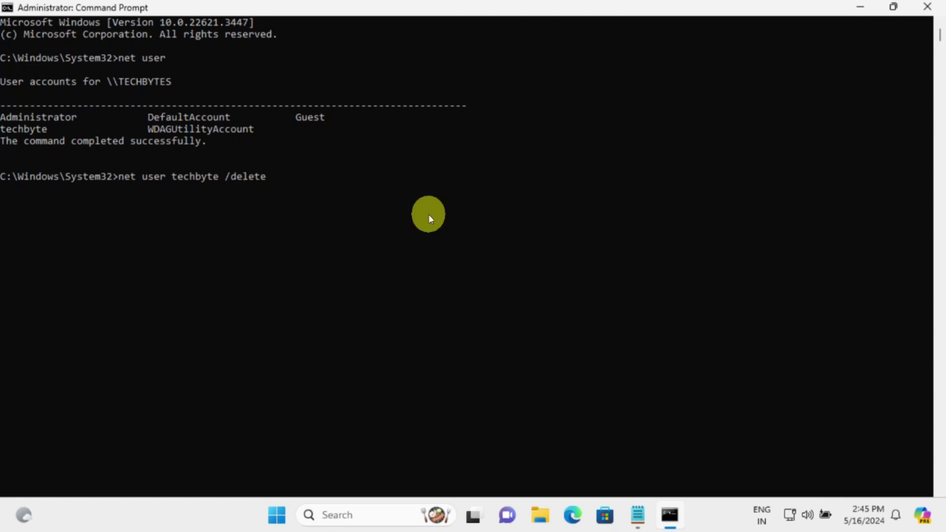
{"action": "key", "text": "Return"}
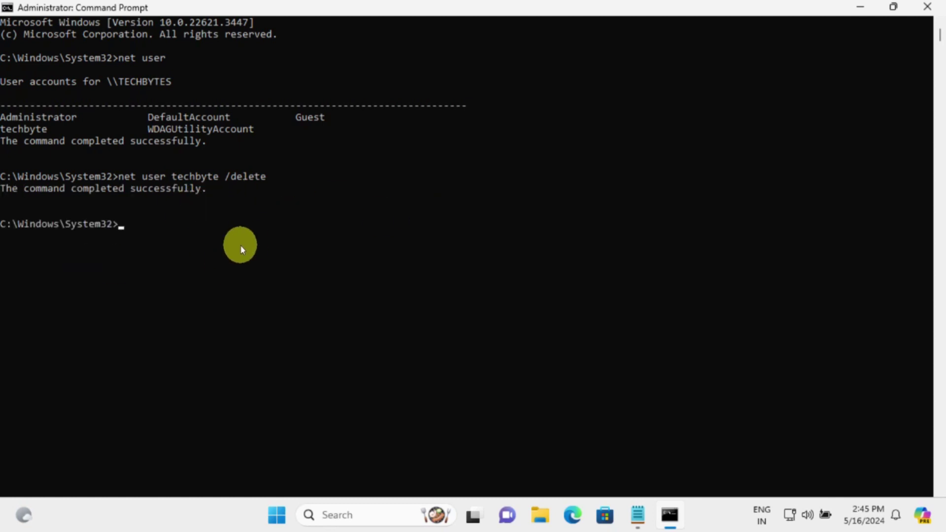
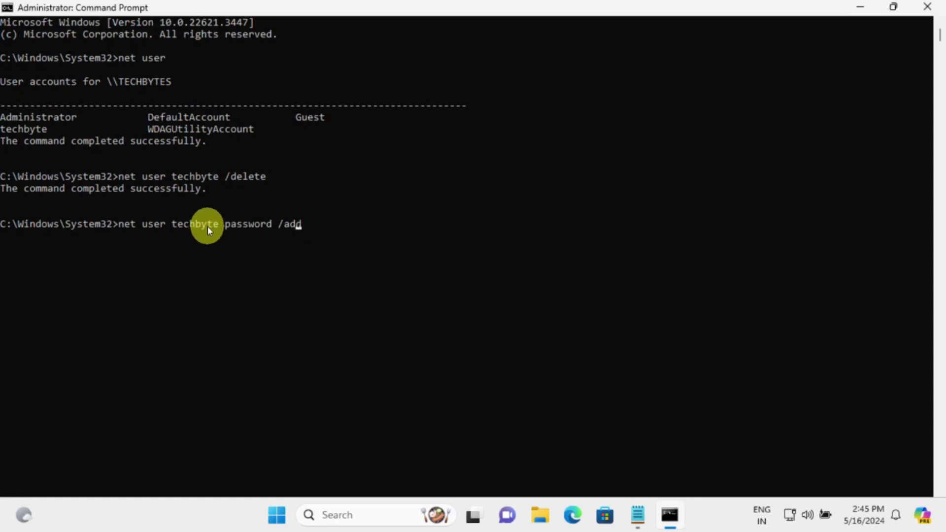
{"action": "key", "text": "Left"}
{"action": "key", "text": "Left"}
{"action": "key", "text": "Left"}
{"action": "key", "text": "Left"}
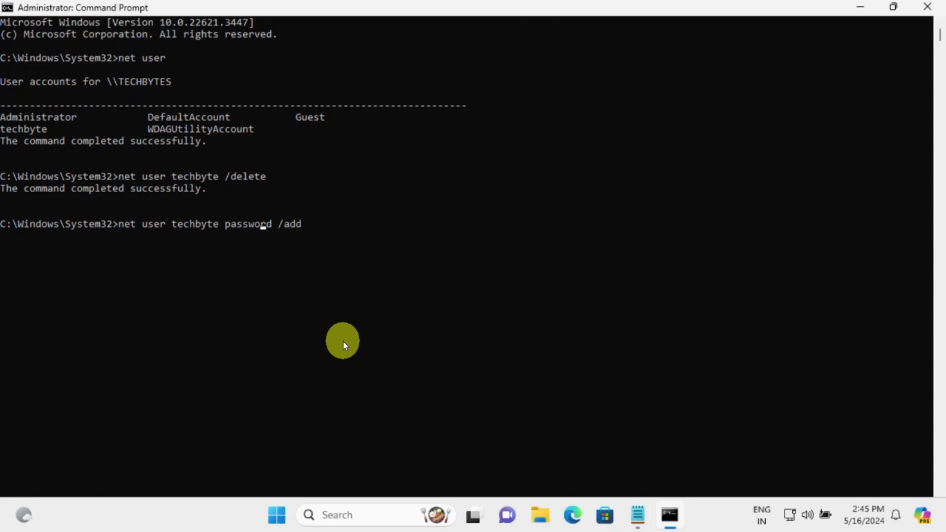
{"action": "key", "text": "BackSpace"}
{"action": "key", "text": "BackSpace"}
{"action": "key", "text": "BackSpace"}
{"action": "key", "text": "Delete"}
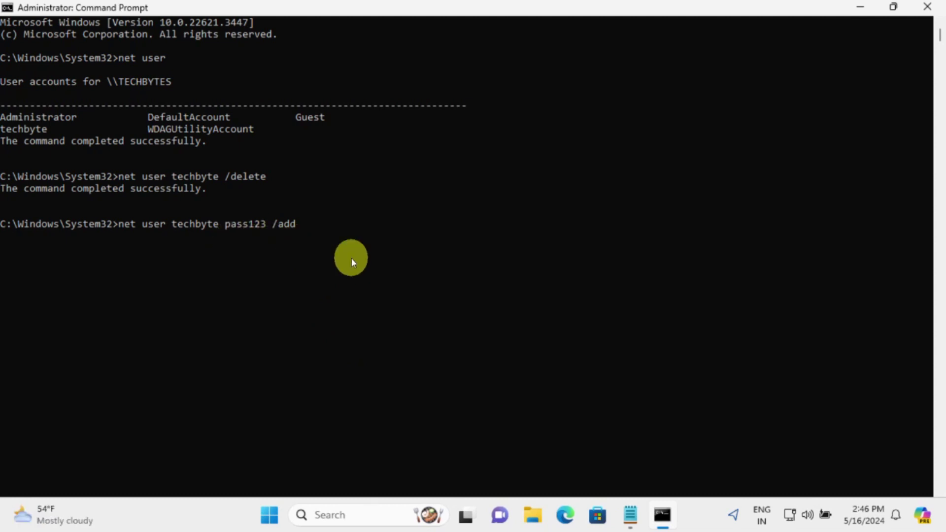
{"action": "key", "text": "Return"}
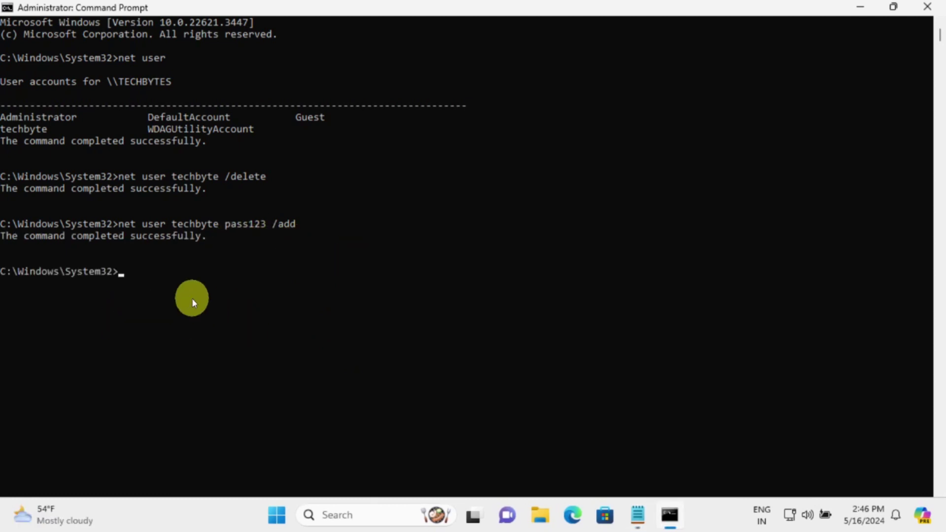
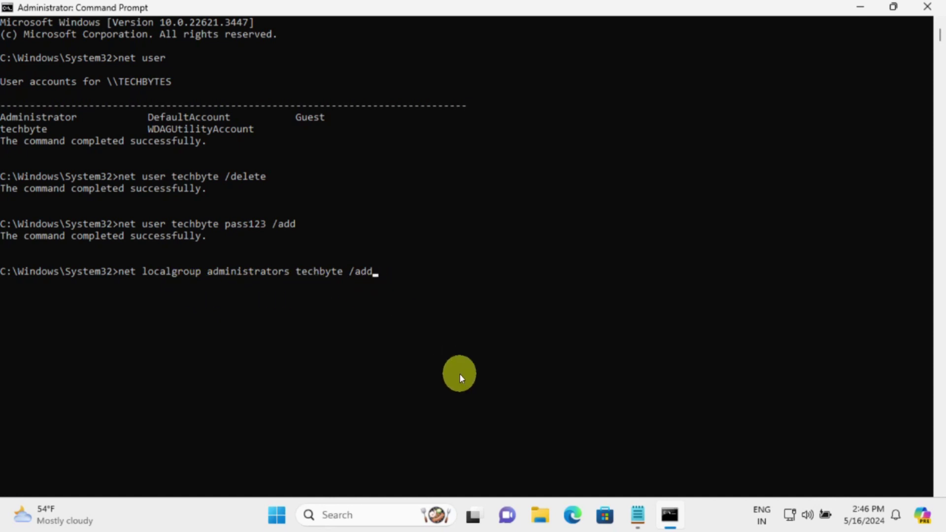
- Add techbyte to the local administrators group and close Command Prompt
{"action": "key", "text": "Return"}
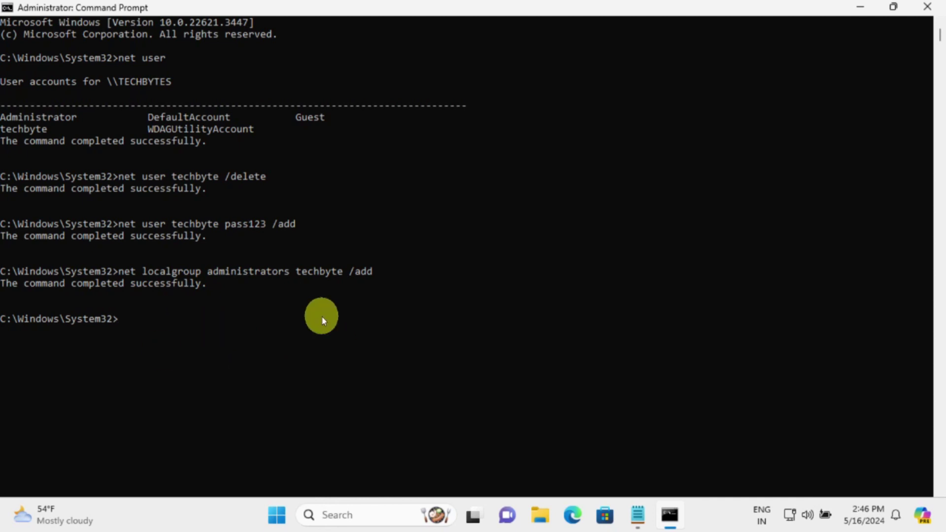
{"action": "left_click", "coordinate": [927, 7]}
{"action": "left_click", "coordinate": [311, 515]}
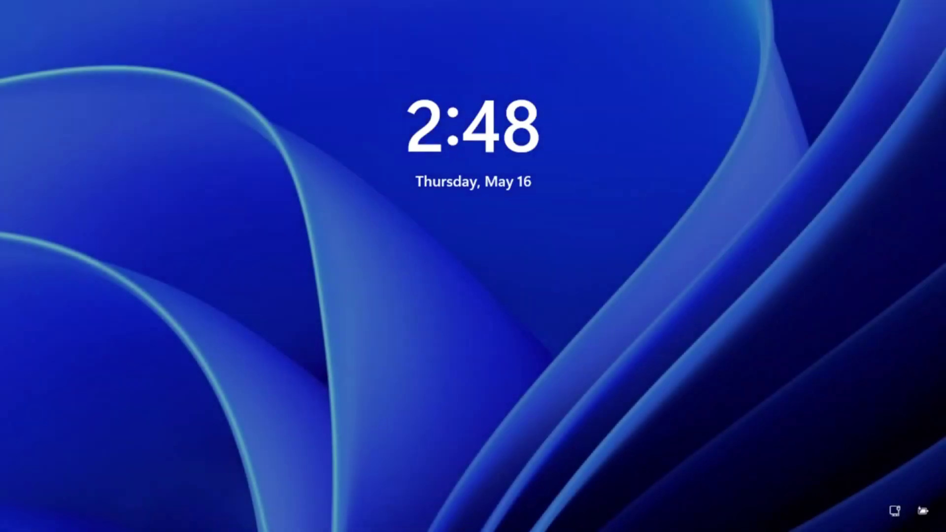
- Sign in to techbyte with its password and accept the first-run privacy settings
{"action": "key", "text": "Return"}
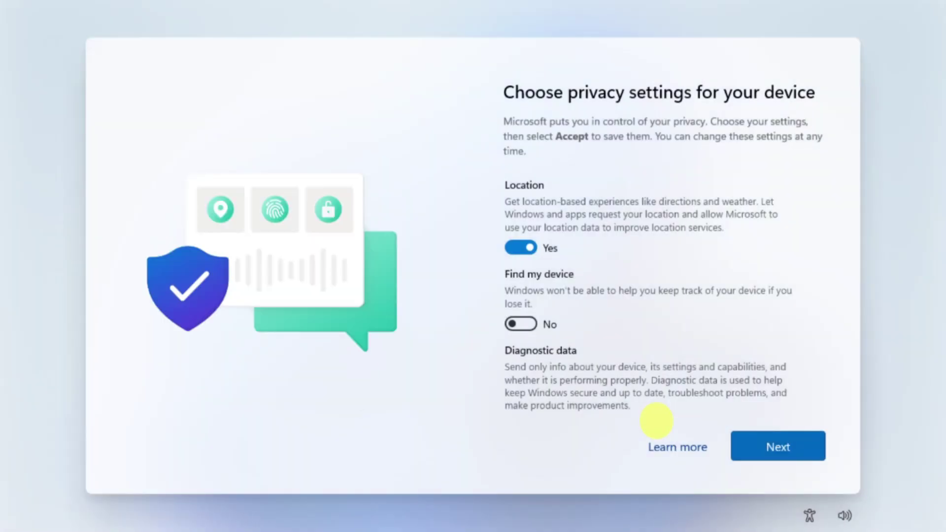
{"action": "left_click", "coordinate": [790, 456]}
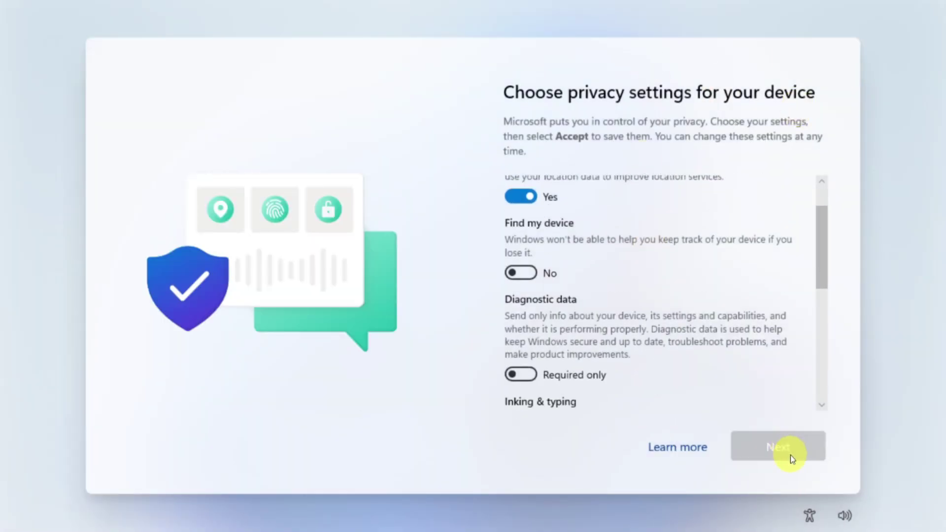
{"action": "left_click", "coordinate": [790, 456]}
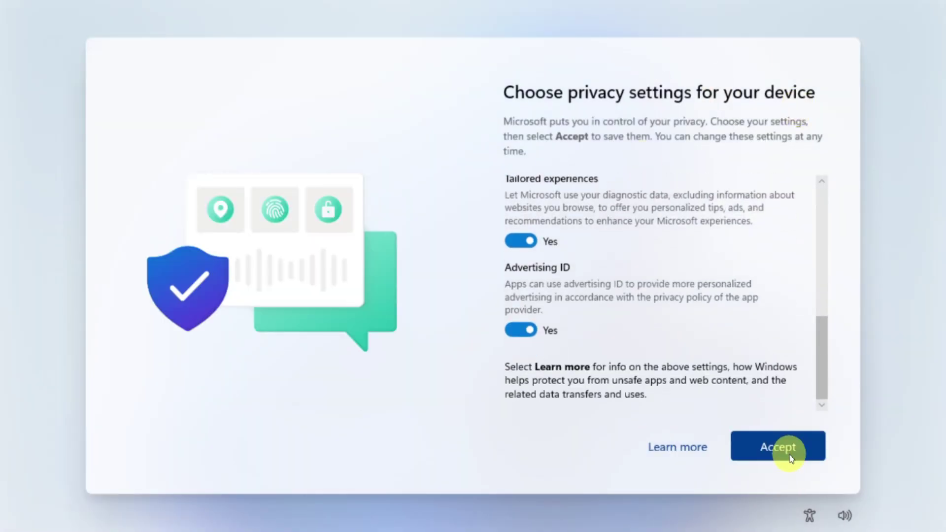
{"action": "left_click", "coordinate": [790, 456]}
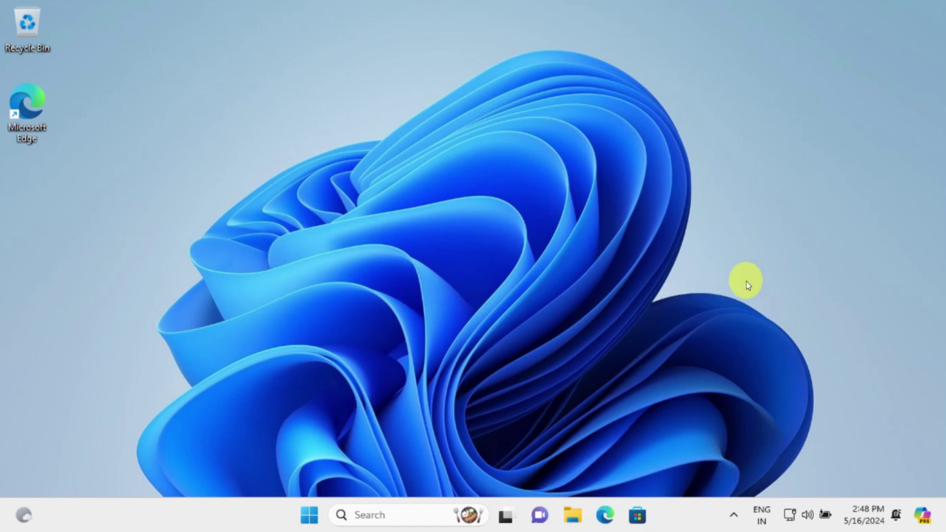
- Make a new desktop folder named Myfiles and drag it under the Microsoft Edge icon
{"action": "right_click", "coordinate": [73, 186]}
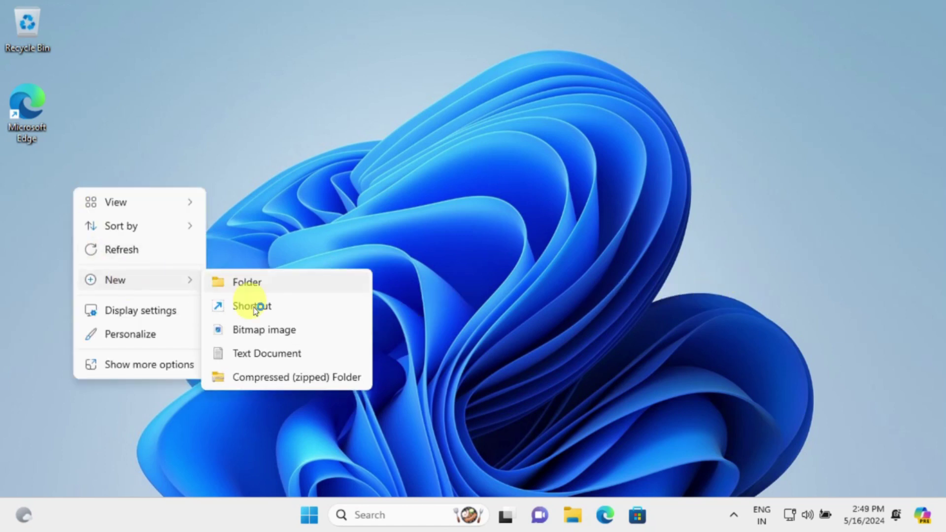
{"action": "left_click", "coordinate": [252, 285]}
{"action": "type", "text": "Myfiles"}
{"action": "key", "text": "Return"}
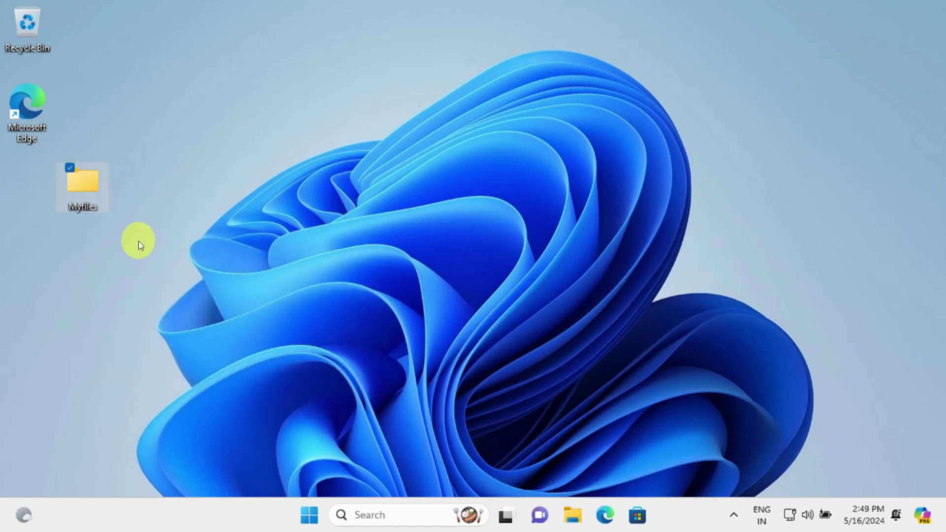
{"action": "left_click_drag", "start_coordinate": [82, 184], "coordinate": [46, 192]}
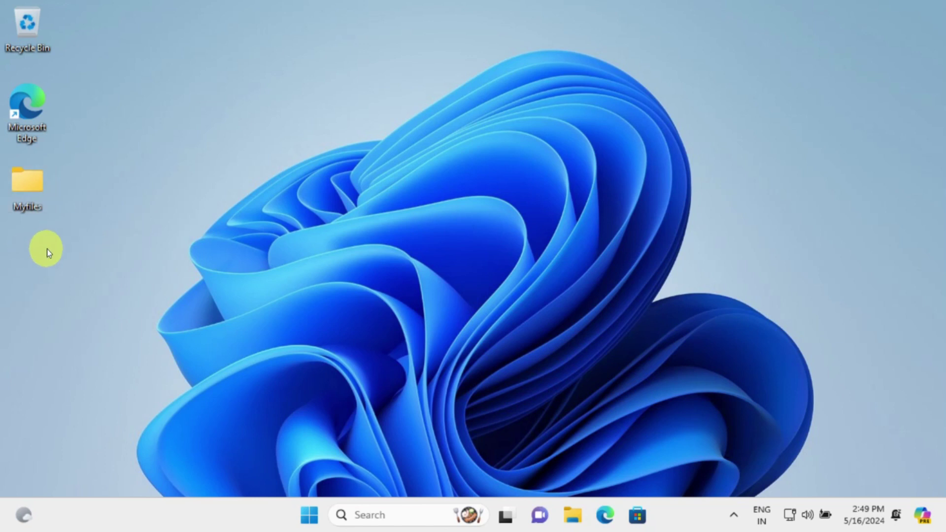